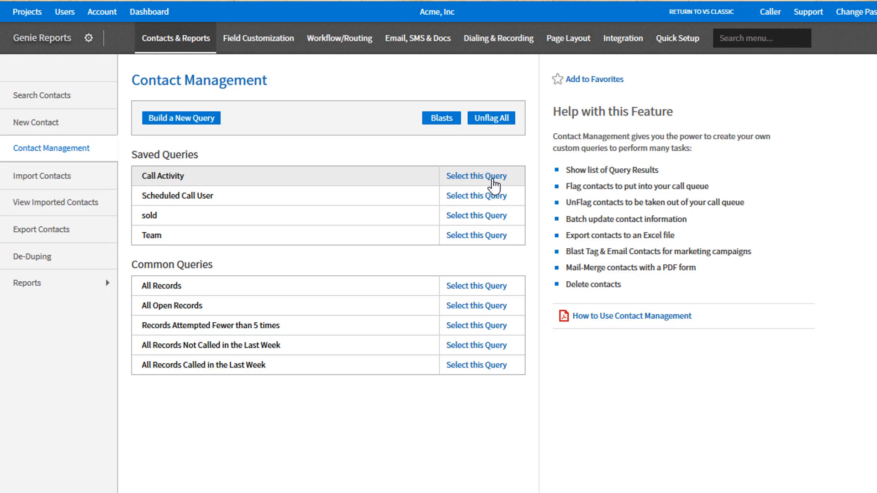
# - View the tasks available for the Call Activity saved query, and return to the Contact Management overview
pyautogui.click(493, 178)
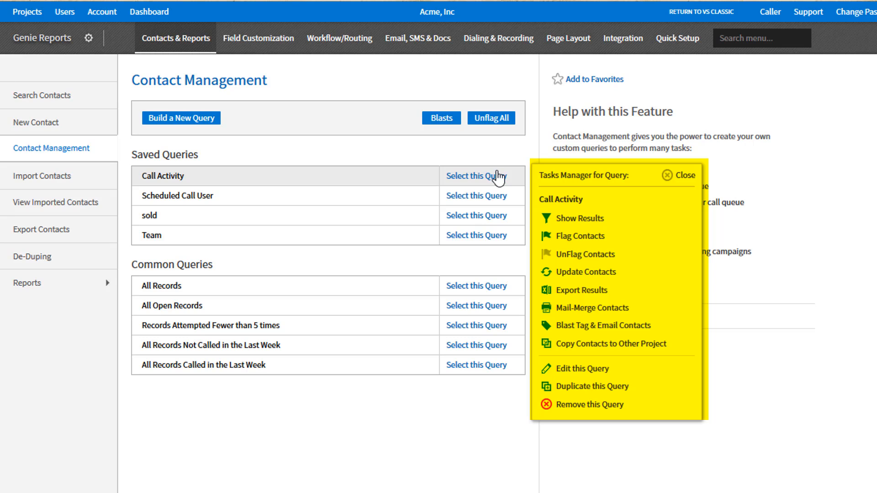
pyautogui.moveTo(182, 50)
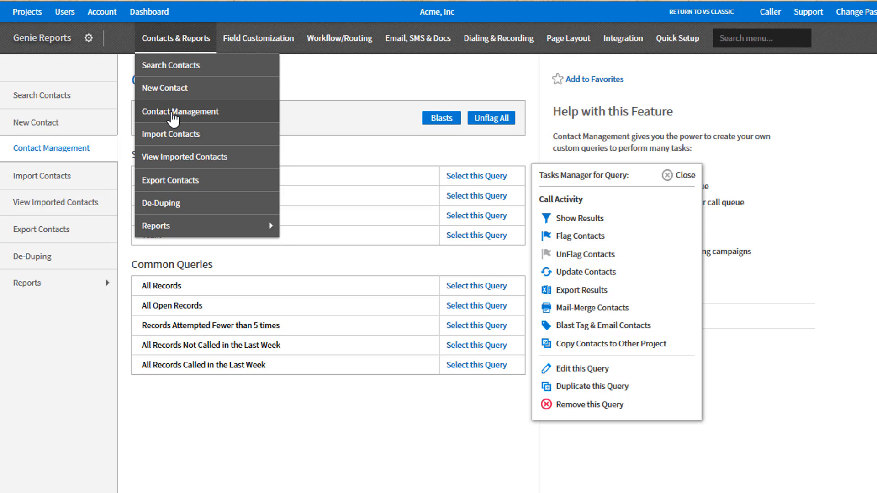
pyautogui.click(172, 115)
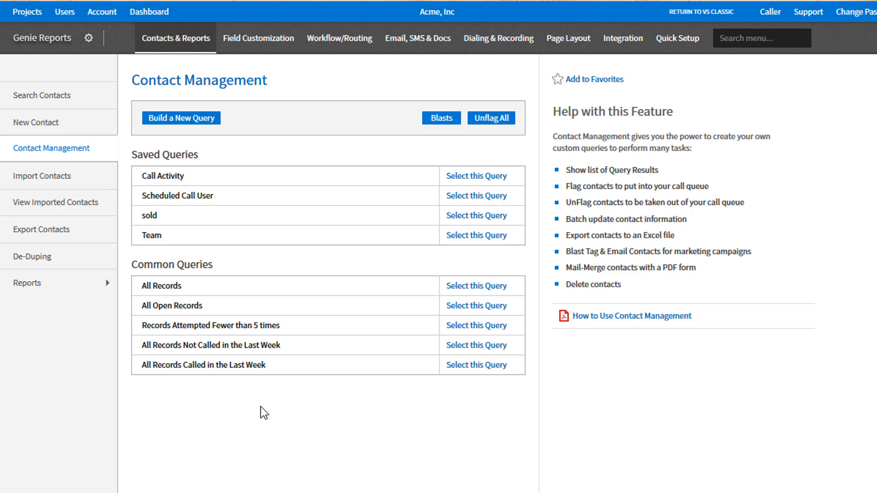
# - Start a new query and add the First Name, Last Name, Company and Contact Owner fields to it
pyautogui.click(180, 118)
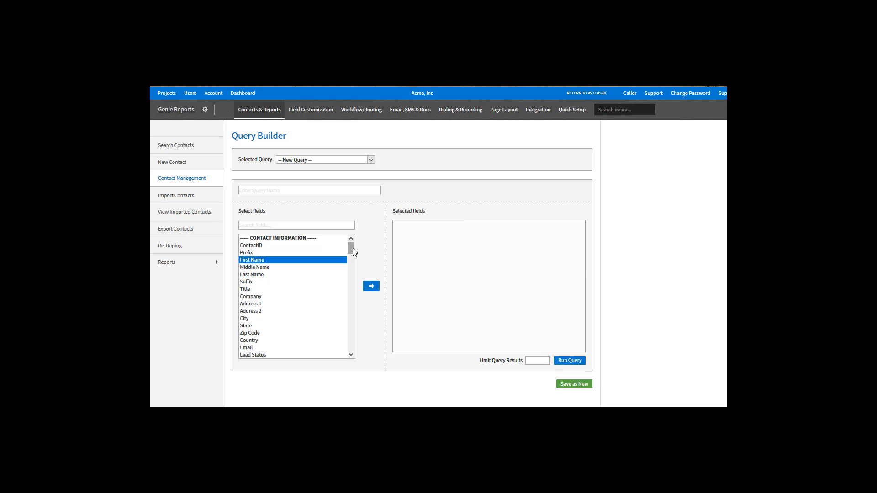
pyautogui.moveTo(352, 248)
pyautogui.mouseDown()
pyautogui.moveTo(350, 285)
pyautogui.moveTo(352, 247)
pyautogui.mouseUp()
pyautogui.keyDown('ctrl'); pyautogui.click(250, 274); pyautogui.keyUp('ctrl')
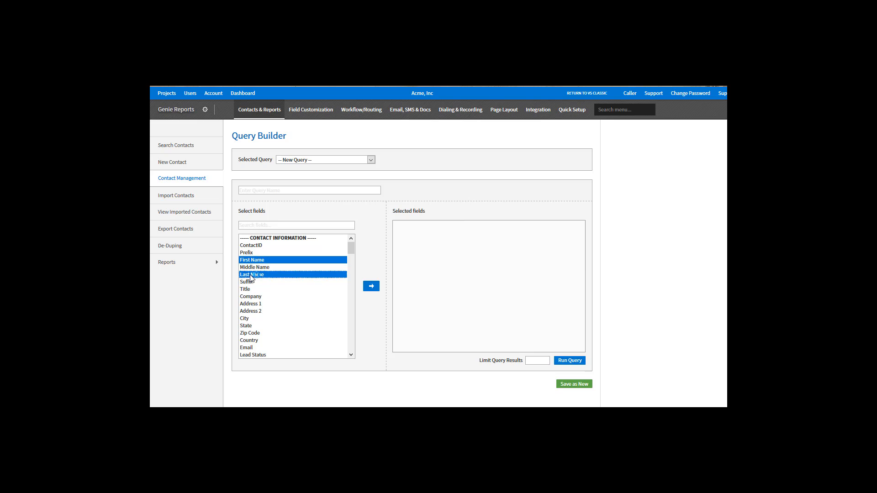
pyautogui.keyDown('ctrl'); pyautogui.click(260, 295); pyautogui.keyUp('ctrl')
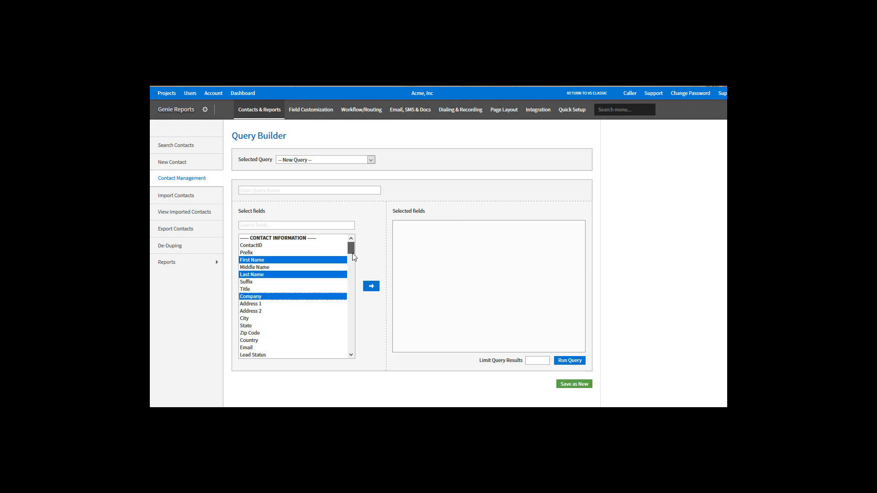
pyautogui.moveTo(352, 253); pyautogui.dragTo(351, 282)
pyautogui.click(266, 327)
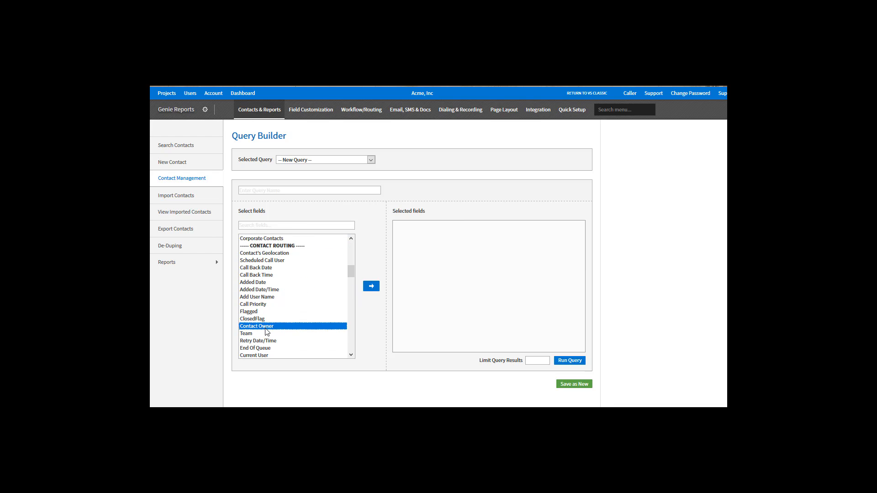
pyautogui.click(373, 288)
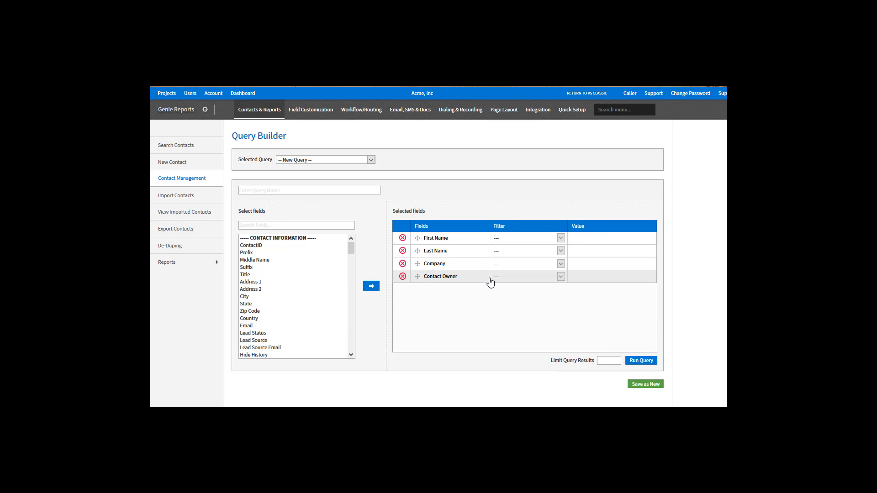
# - Try to filter Contact Owner by "in (xx,xx,xx,xx)" with several owners' e-mails separated by commas, and clear the value
pyautogui.click(561, 278)
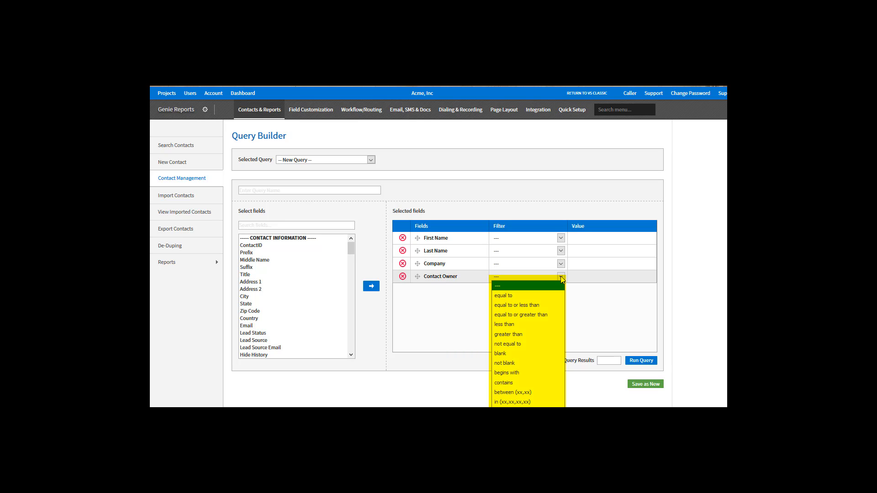
pyautogui.click(544, 402)
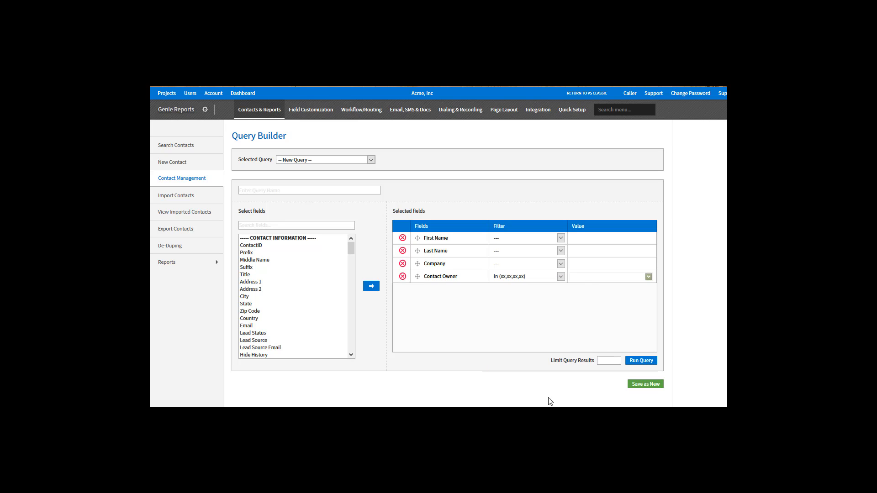
pyautogui.click(649, 276)
pyautogui.click(632, 285)
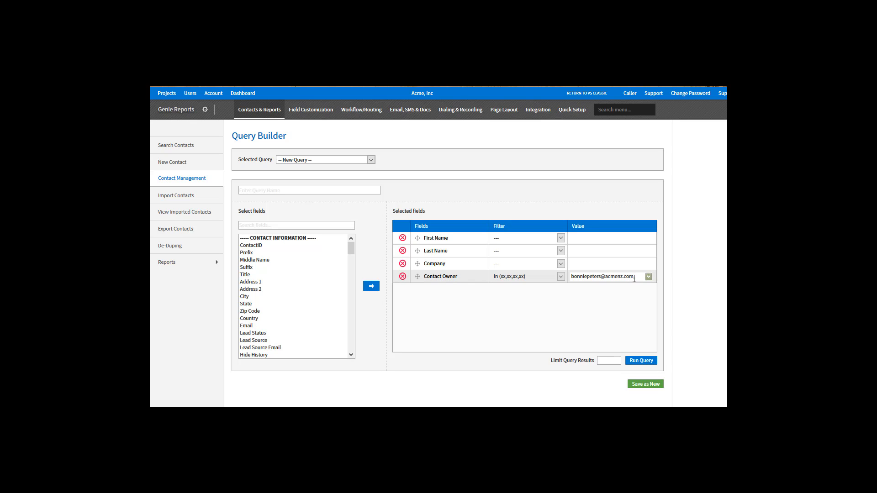
pyautogui.write(',')
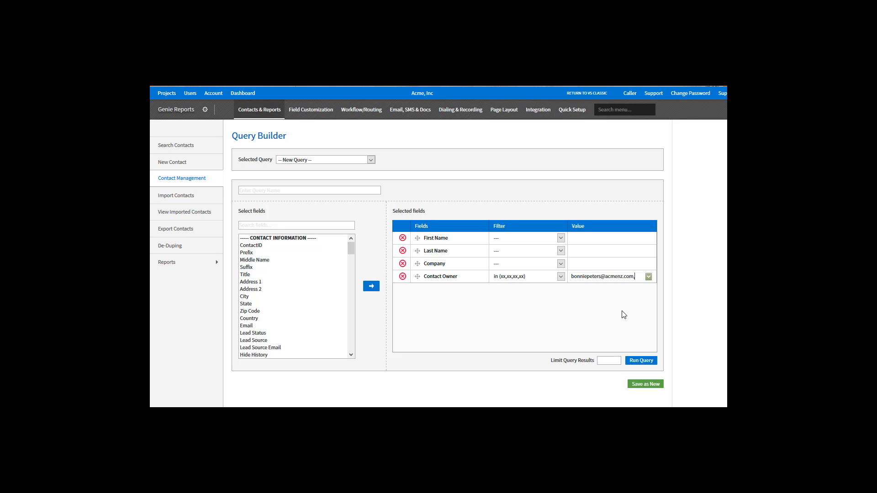
pyautogui.write('Christ')
pyautogui.press('BackSpace')
pyautogui.press('BackSpace')
pyautogui.press('BackSpace')
pyautogui.press('BackSpace')
pyautogui.press('BackSpace')
pyautogui.press('BackSpace')
pyautogui.press('BackSpace')
pyautogui.press('BackSpace')
pyautogui.press('BackSpace')
pyautogui.press('BackSpace')
pyautogui.press('BackSpace')
pyautogui.press('BackSpace')
pyautogui.press('BackSpace')
pyautogui.press('BackSpace')
pyautogui.press('BackSpace')
pyautogui.press('BackSpace')
pyautogui.press('BackSpace')
pyautogui.press('BackSpace')
pyautogui.press('BackSpace')
pyautogui.press('BackSpace')
# - Set the Contact Owner filter to "equal to" with the current owner's e-mail as its value, and run the query
pyautogui.click(560, 277)
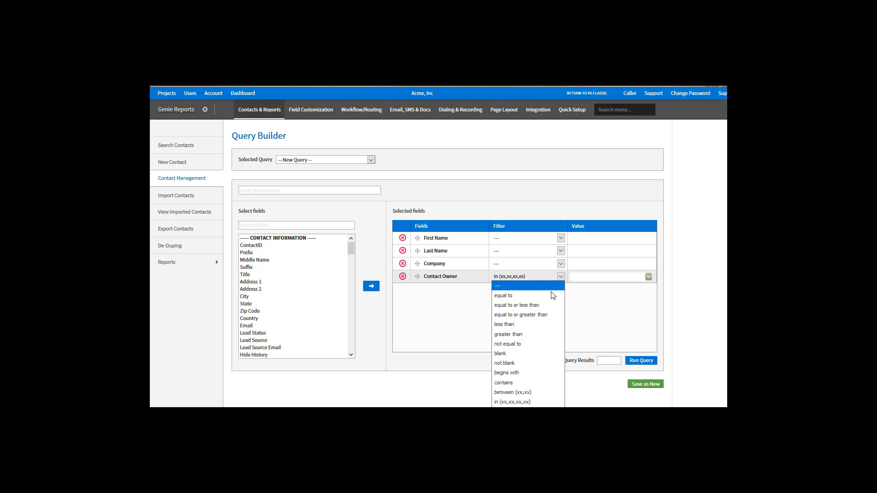
pyautogui.click(551, 296)
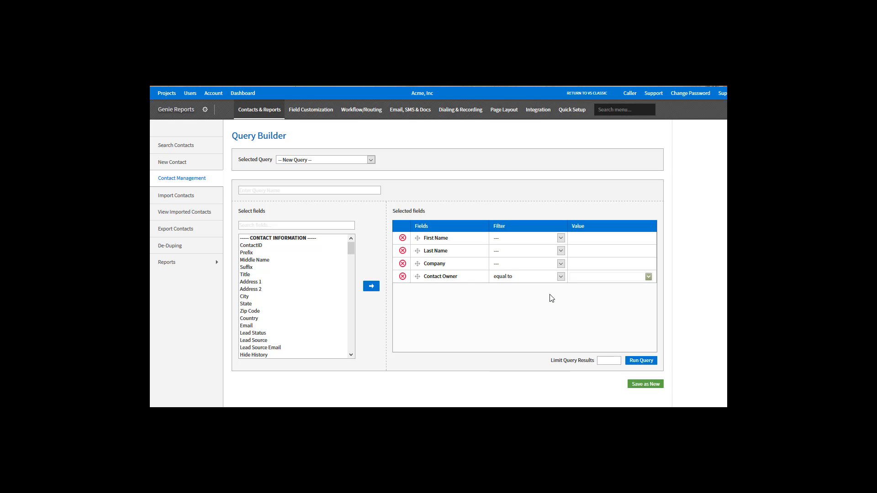
pyautogui.click(649, 276)
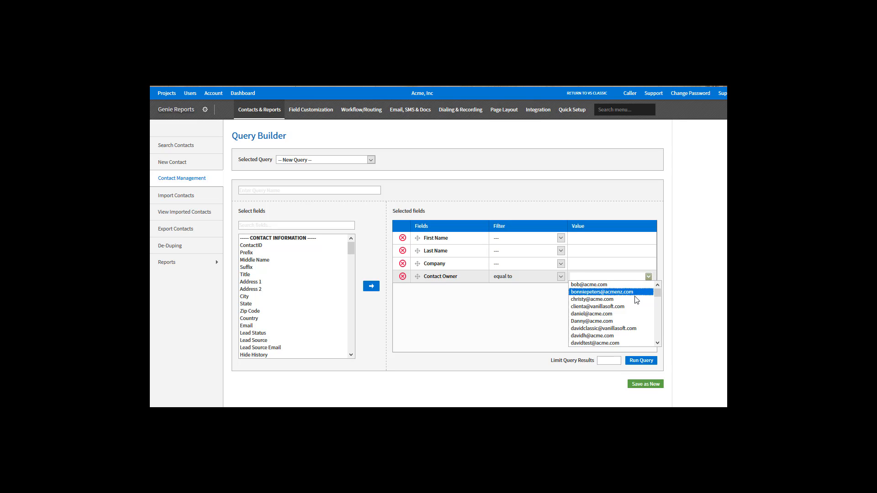
pyautogui.click(611, 314)
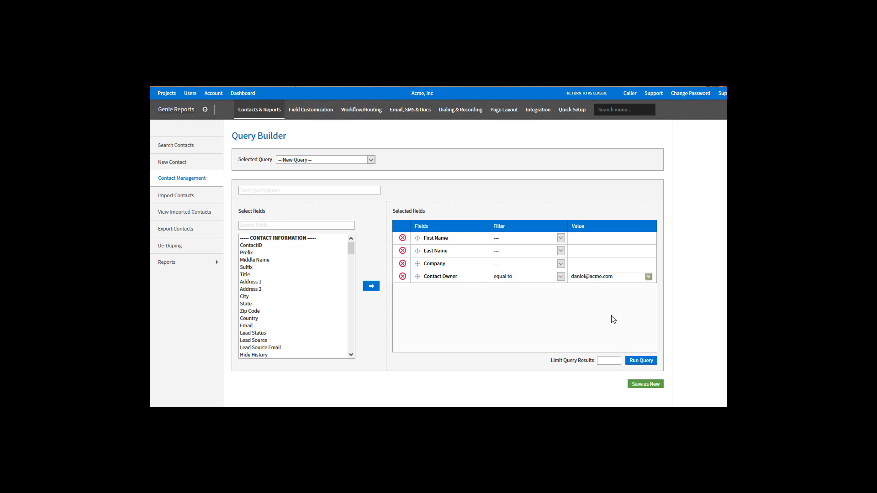
pyautogui.click(640, 360)
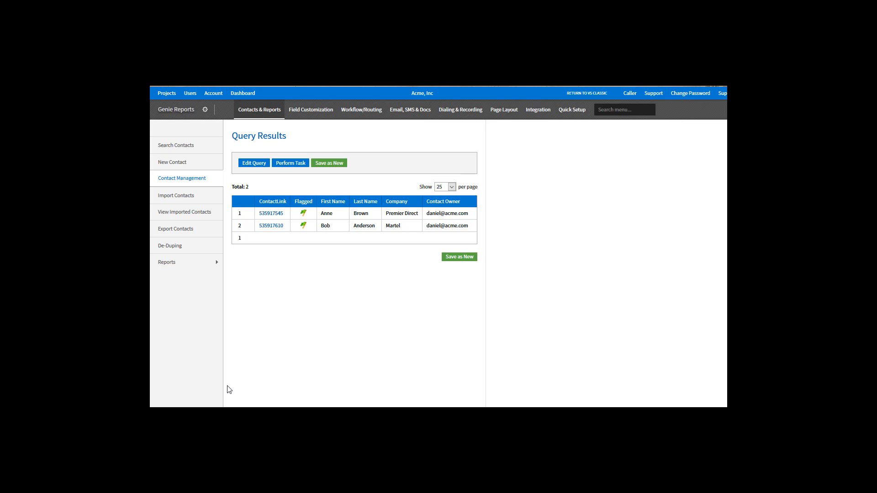
# - Batch update the contacts in the query results, setting only Contact Owner to the new owner's e-mail
pyautogui.click(292, 163)
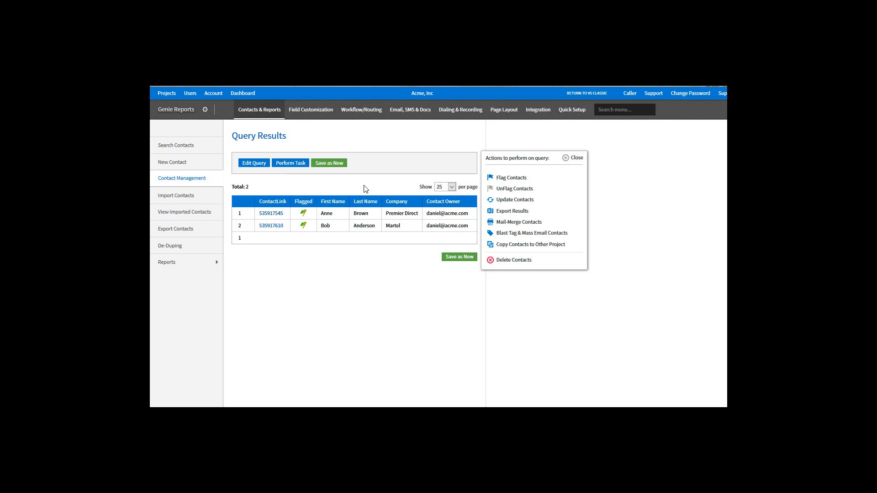
pyautogui.click(502, 200)
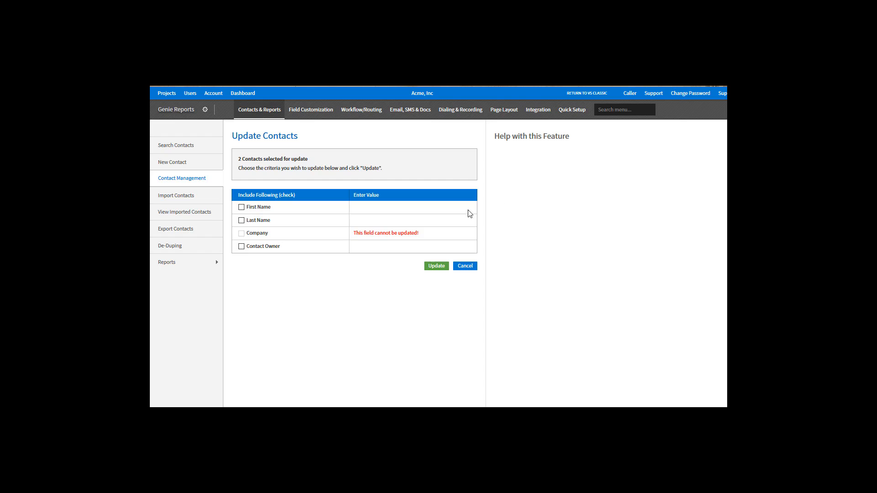
pyautogui.click(241, 246)
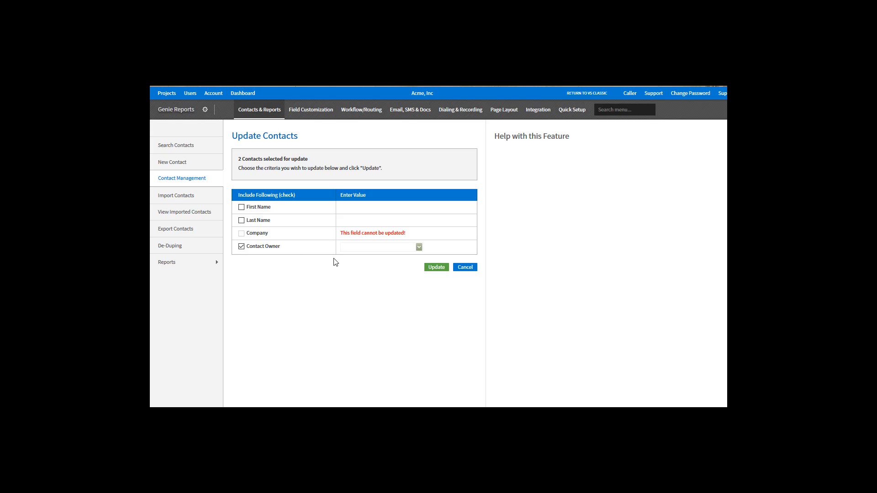
pyautogui.click(419, 247)
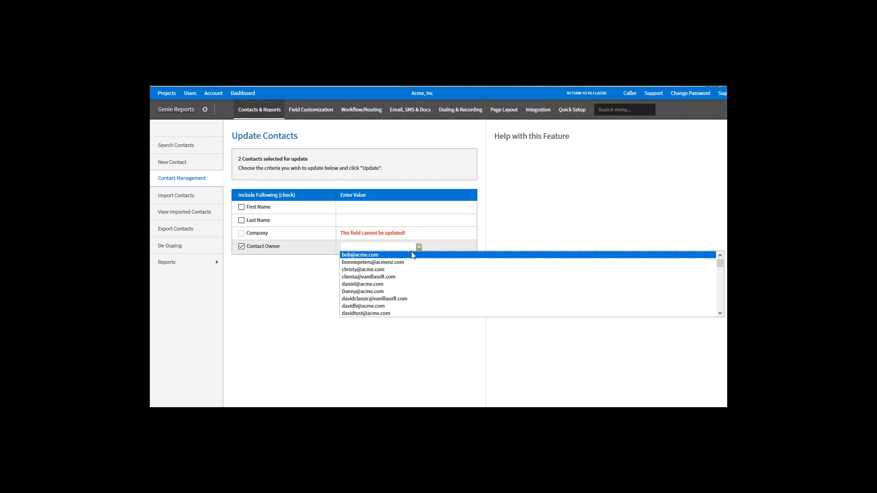
pyautogui.click(382, 270)
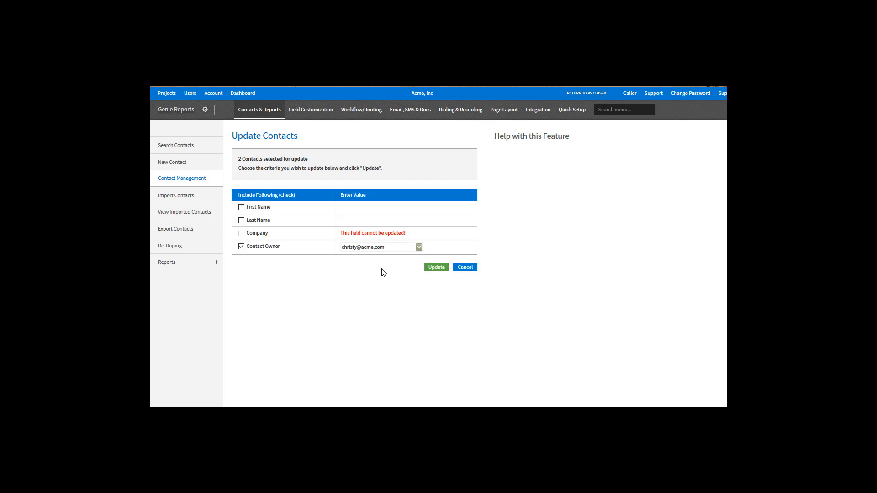
pyautogui.click(434, 270)
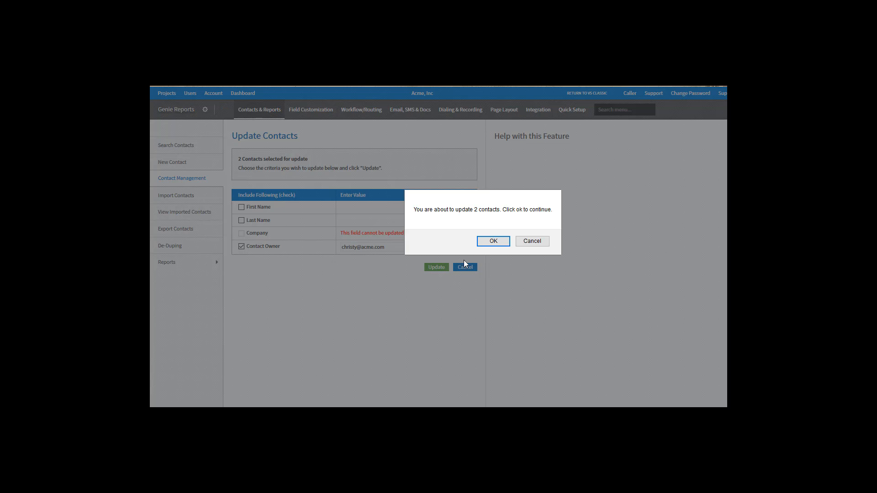
pyautogui.click(490, 243)
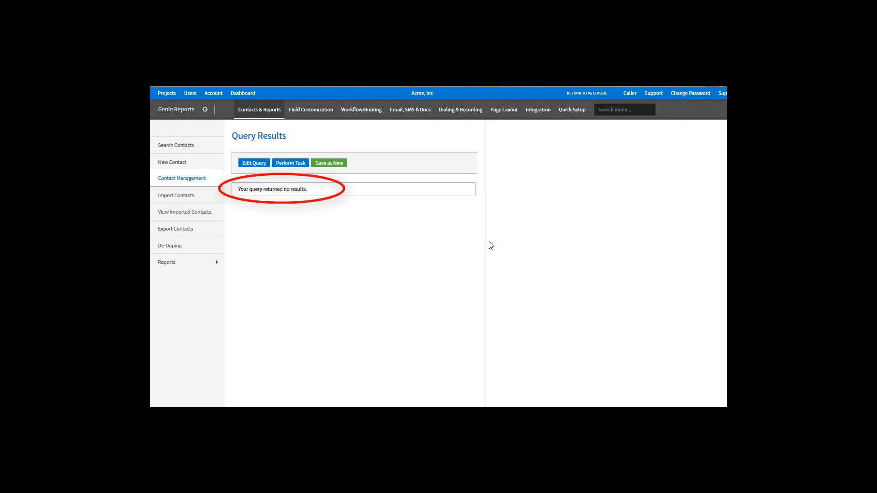
# - Edit the query so that Contact Owner equals the new owner's e-mail, and run it
pyautogui.click(251, 168)
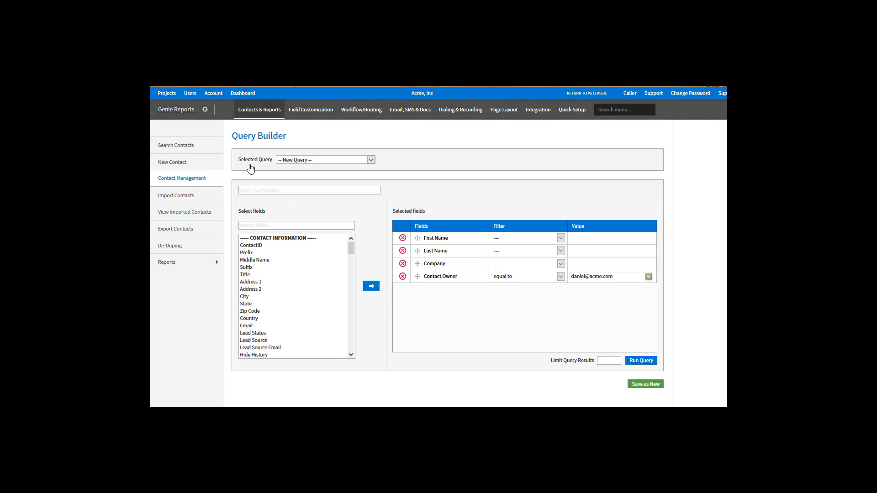
pyautogui.click(648, 277)
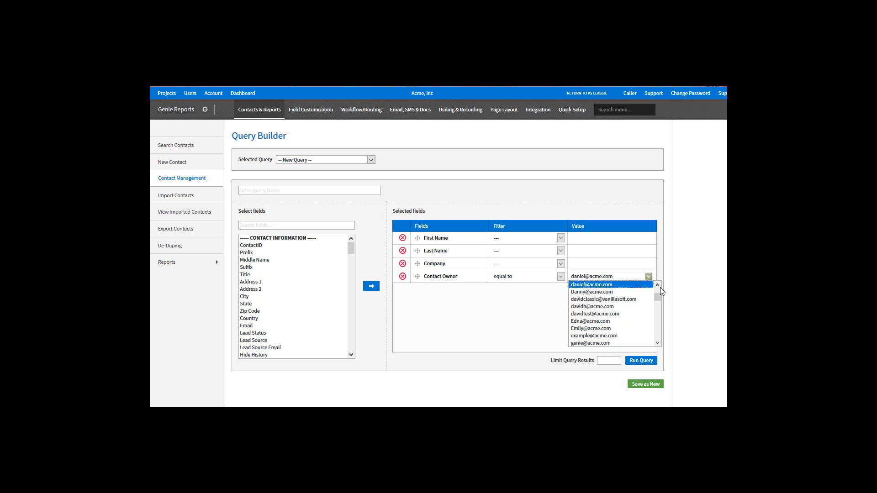
pyautogui.click(659, 288)
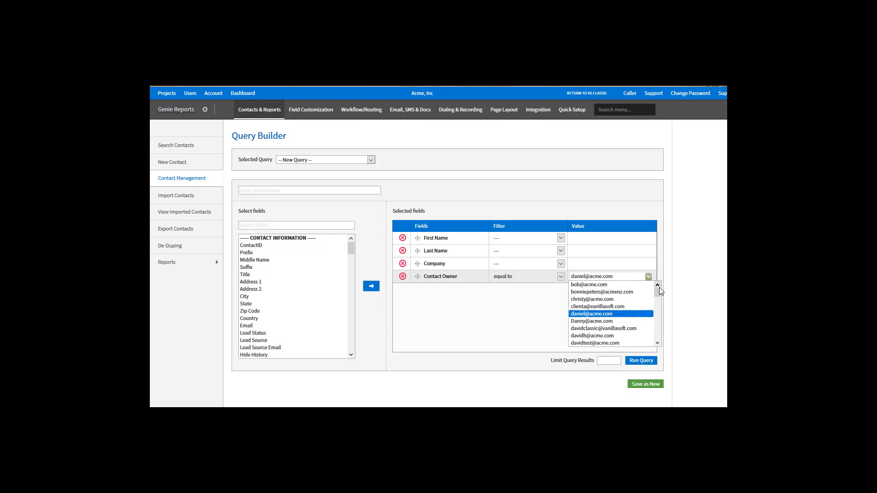
pyautogui.click(606, 300)
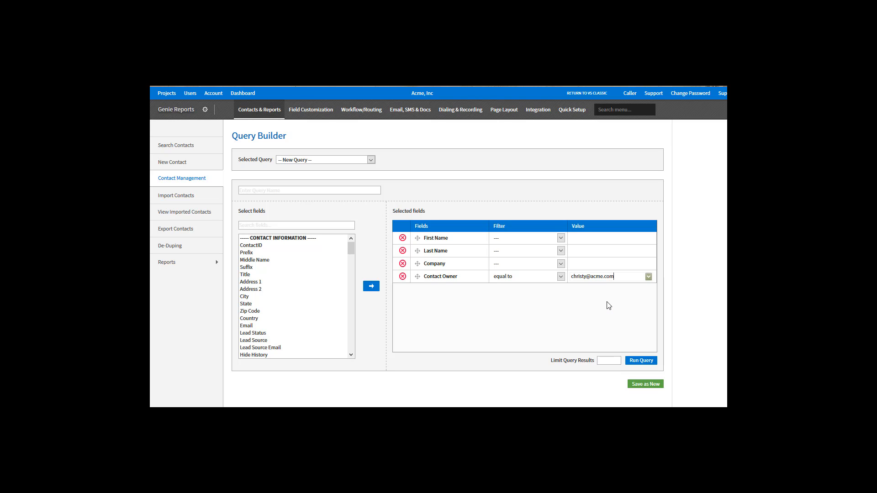
pyautogui.click(640, 361)
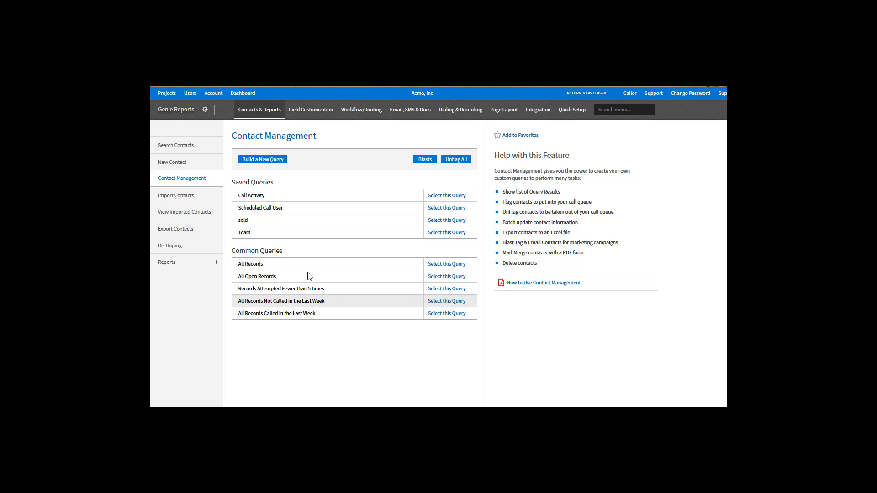
# - Build a new query and add the contact routing fields Flagged and ClosedFlag to its selected fields
pyautogui.click(276, 161)
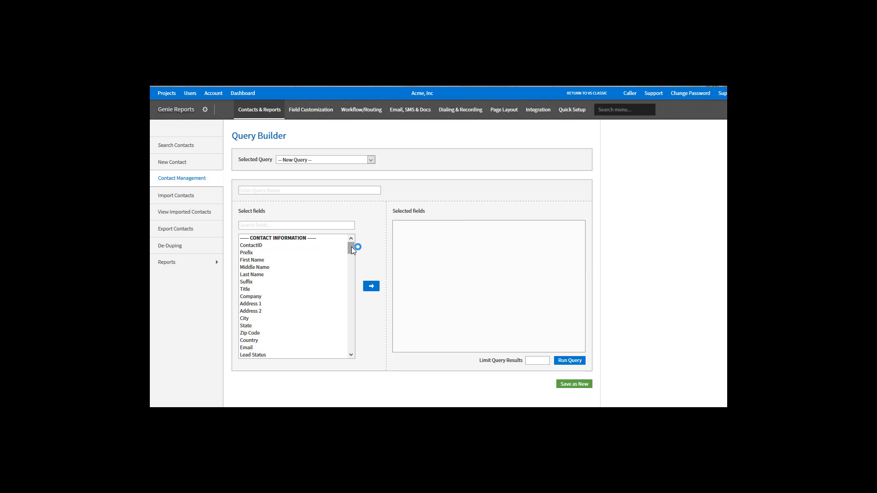
pyautogui.moveTo(351, 247); pyautogui.dragTo(350, 271)
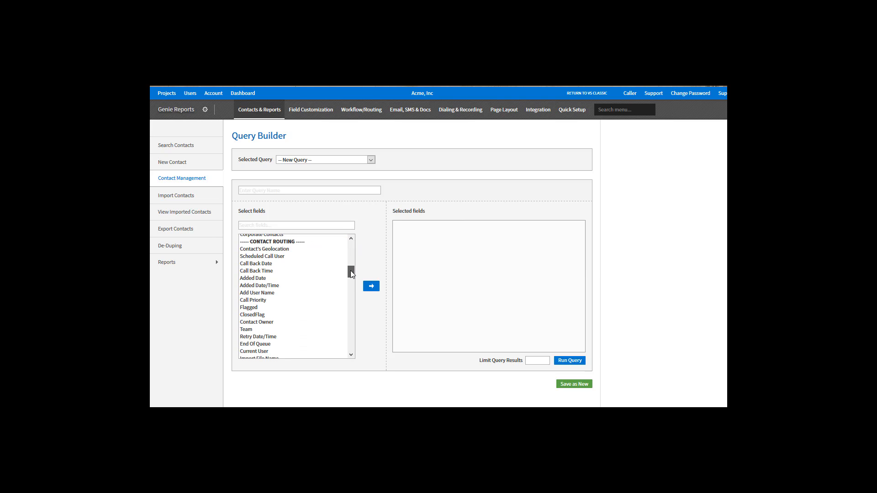
pyautogui.click(255, 307)
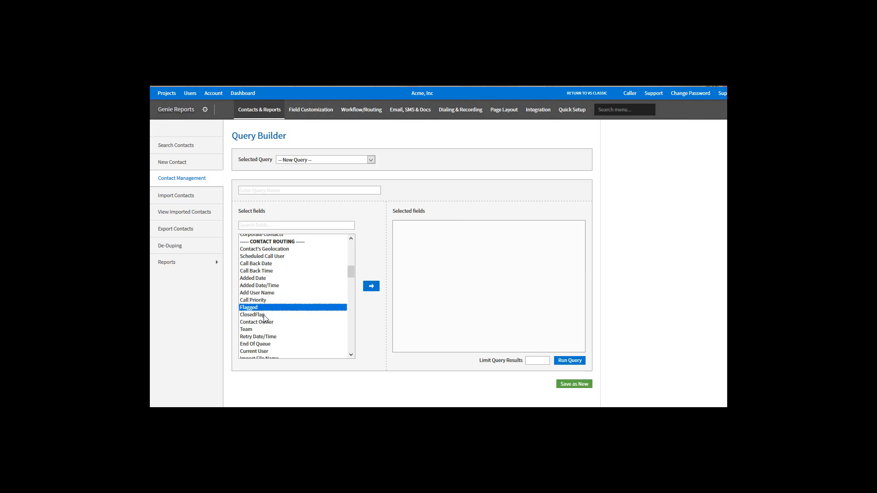
pyautogui.keyDown('ctrl'); pyautogui.click(264, 315); pyautogui.keyUp('ctrl')
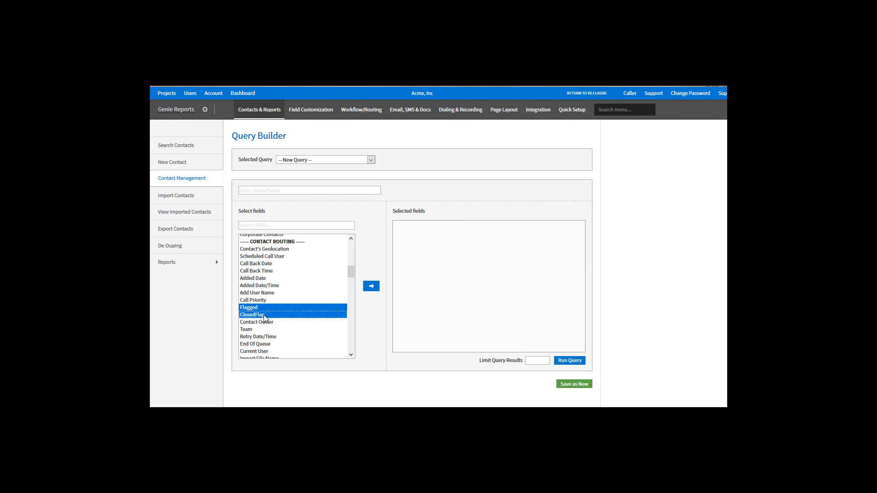
pyautogui.click(369, 291)
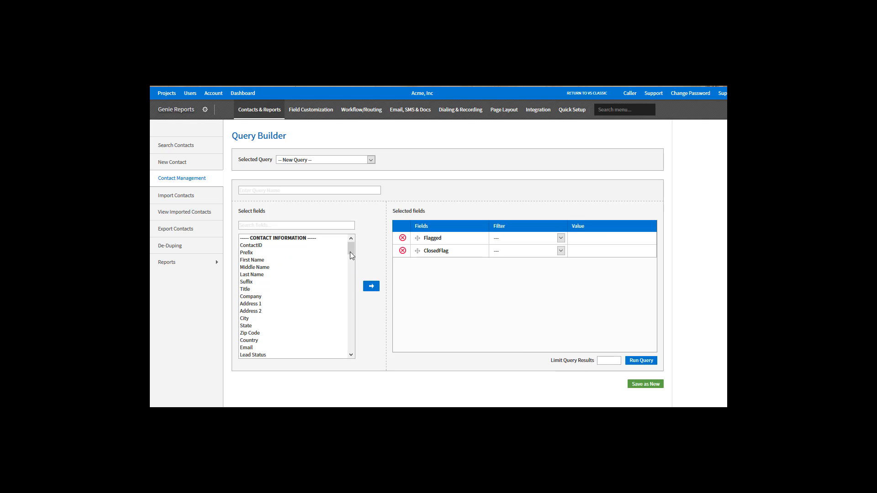
# - Add Last Call Date and Last Result Code from the last call information to the query's selected fields
pyautogui.moveTo(350, 252); pyautogui.dragTo(351, 286)
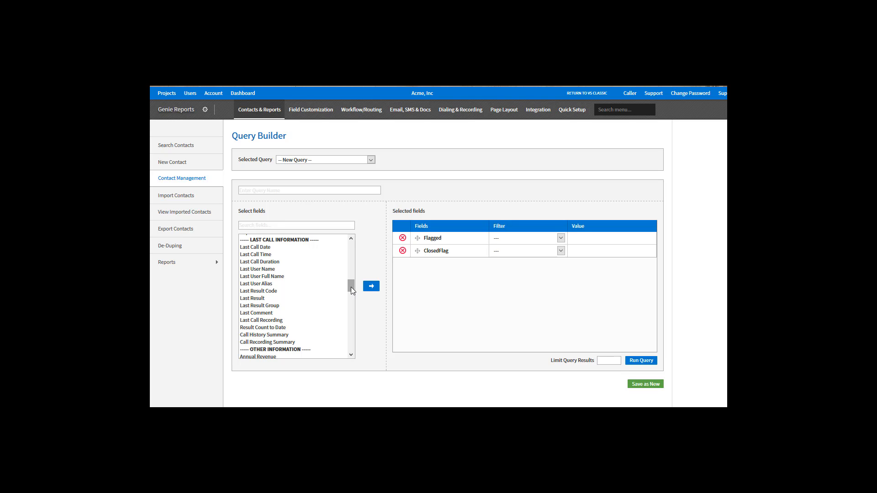
pyautogui.click(268, 247)
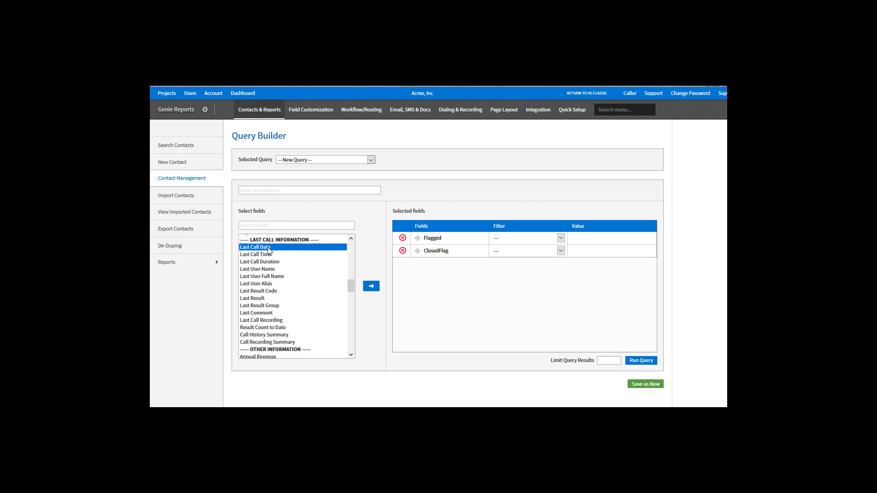
pyautogui.keyDown('ctrl'); pyautogui.click(270, 292); pyautogui.keyUp('ctrl')
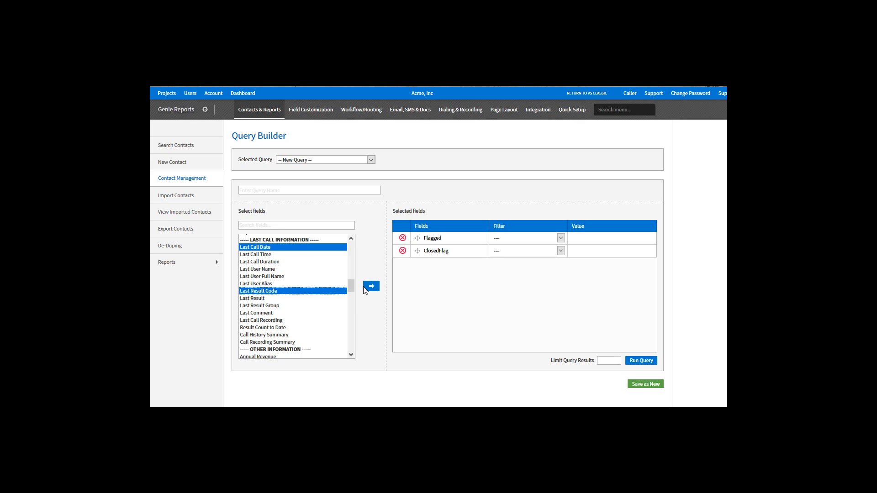
pyautogui.click(369, 287)
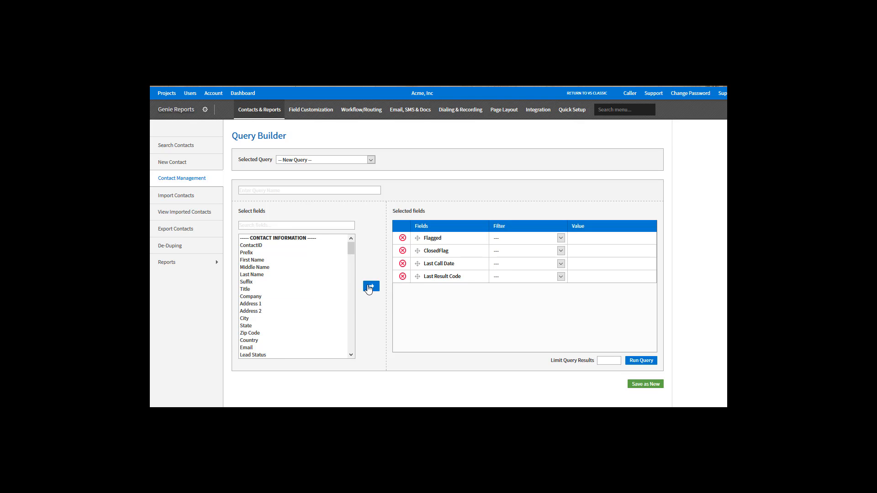
# - Filter Last Call Date by "less than" with the value 09/01/2017
pyautogui.click(561, 264)
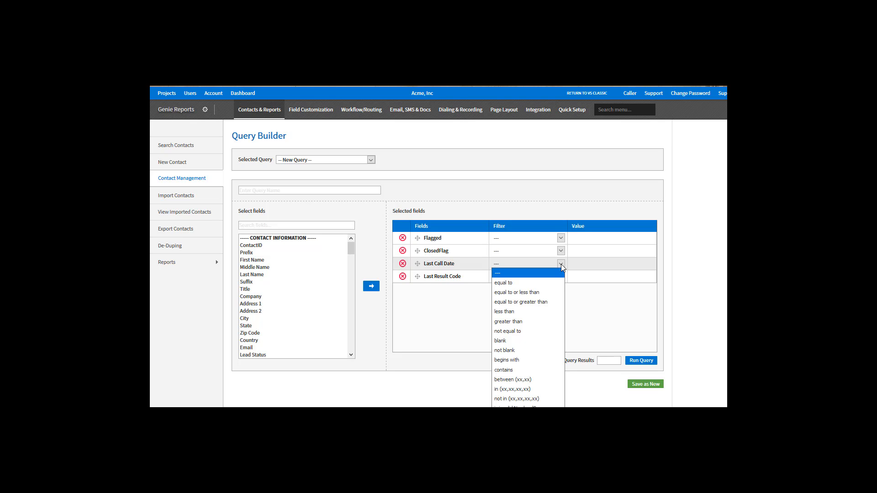
pyautogui.click(548, 311)
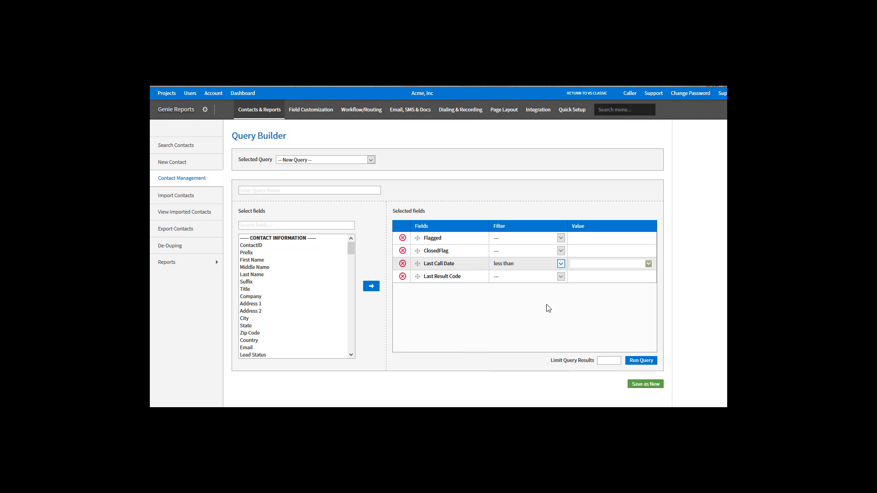
pyautogui.click(581, 262)
pyautogui.write('9/1/2017')
# - Filter Last Result Code by "in (xx,xx,xx,xx)" with the values Happy and NO, and run the query
pyautogui.click(561, 277)
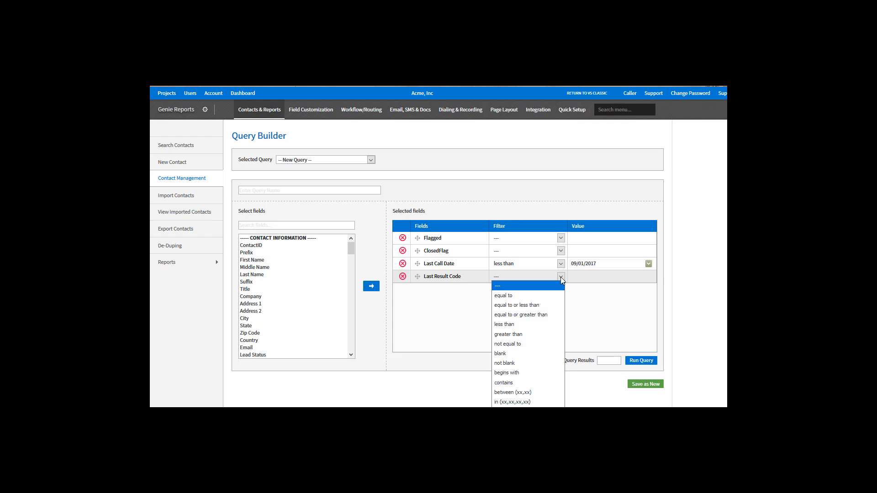
pyautogui.click(525, 402)
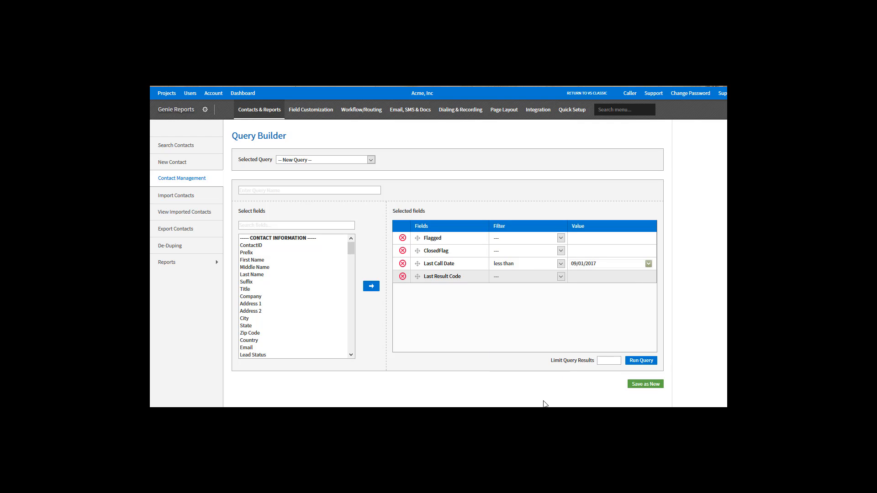
pyautogui.click(580, 277)
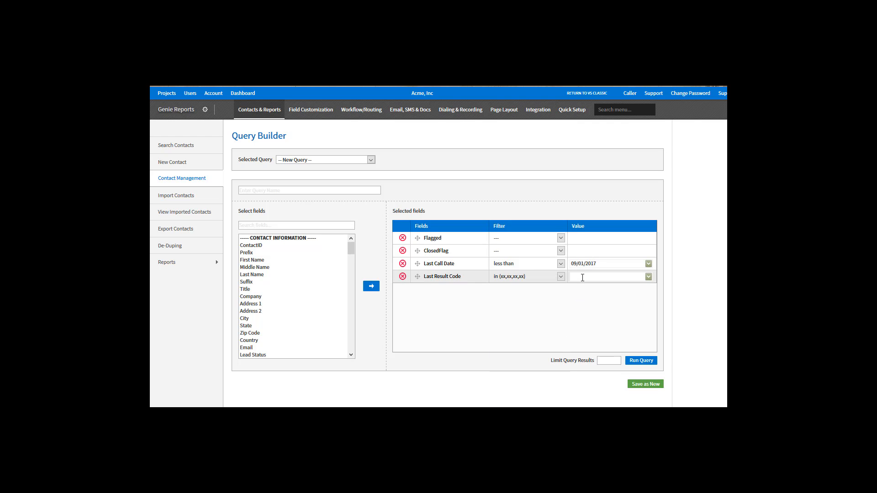
pyautogui.click(648, 276)
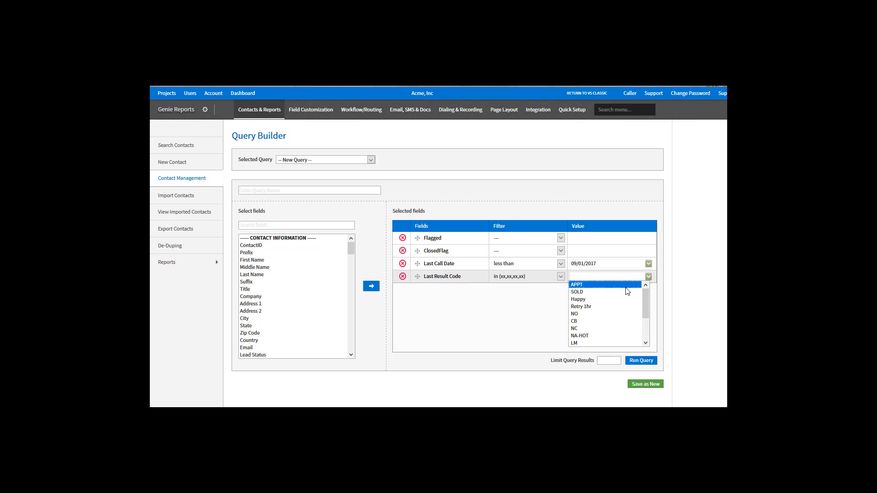
pyautogui.click(580, 299)
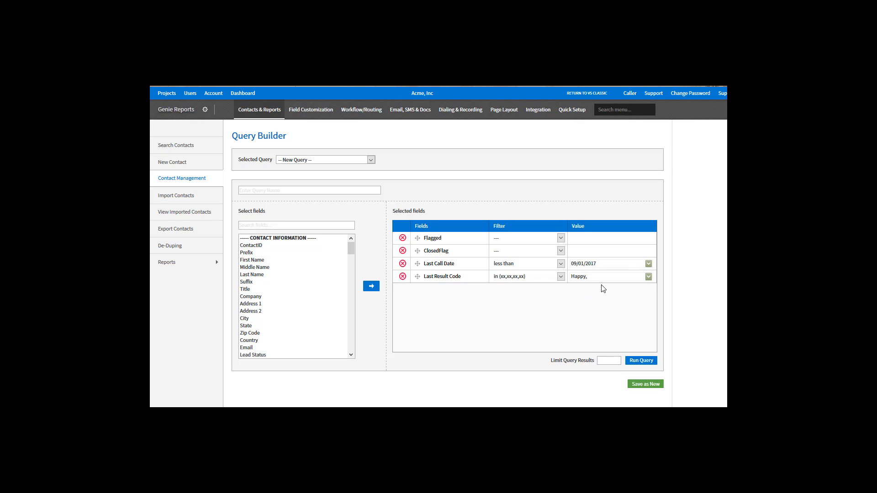
pyautogui.write(',NO')
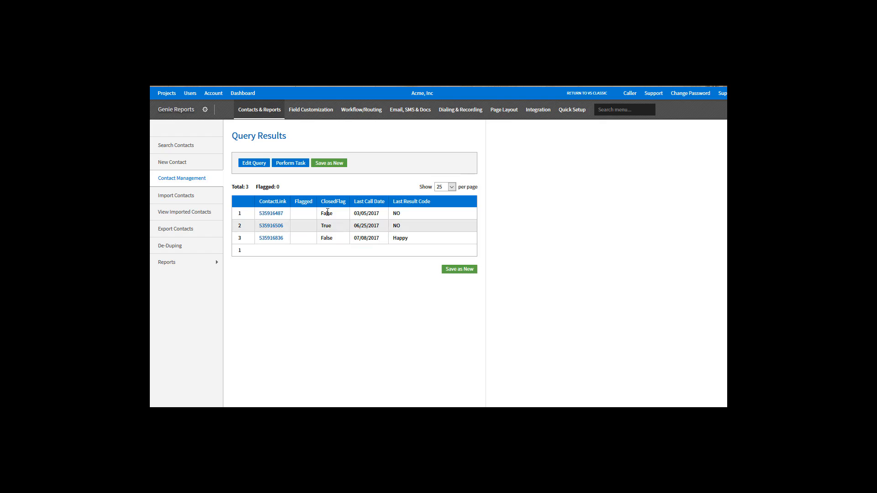
# - Batch update the contacts in the query results, setting Flagged to TRUE and ClosedFlag to FALSE
pyautogui.click(297, 167)
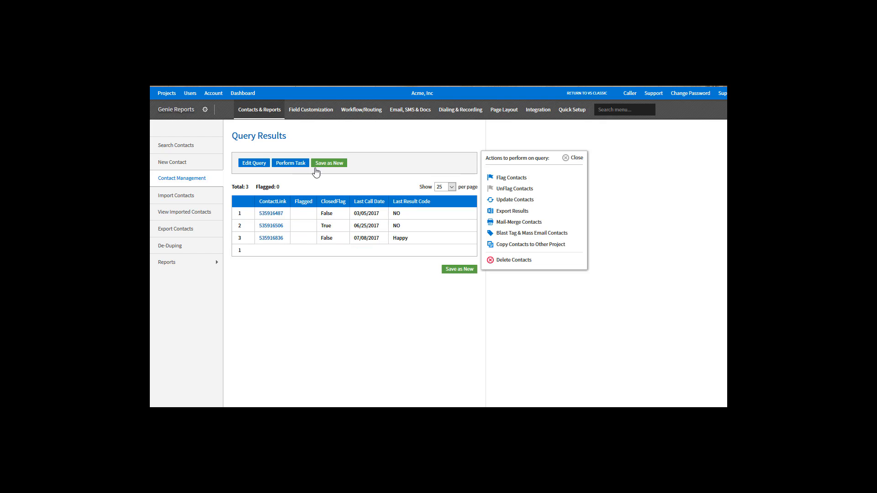
pyautogui.click(510, 204)
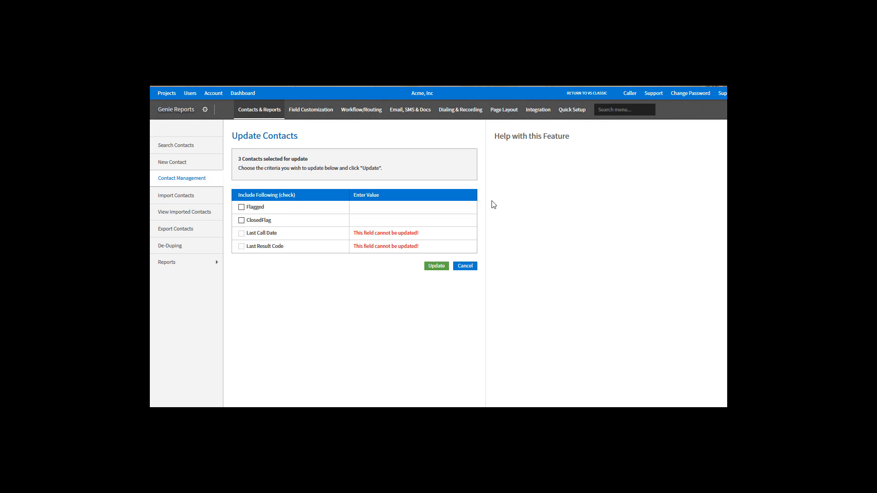
pyautogui.click(242, 207)
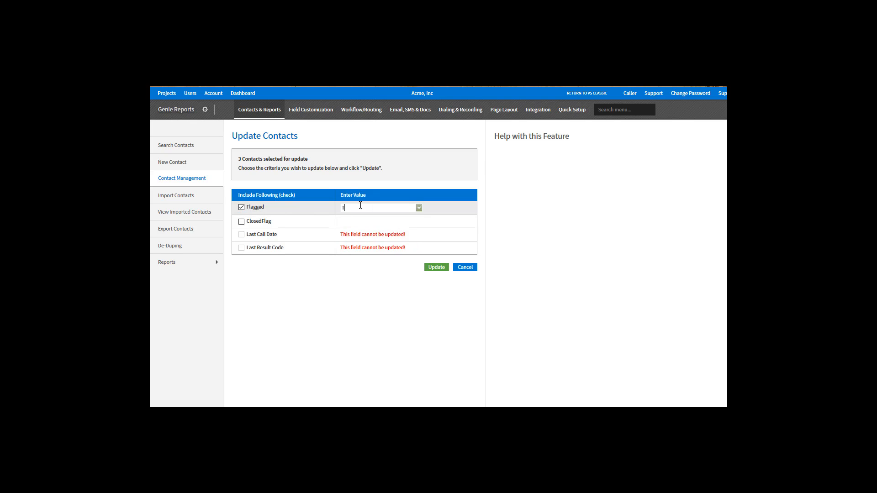
pyautogui.click(360, 205)
pyautogui.write('TRUE')
pyautogui.click(242, 222)
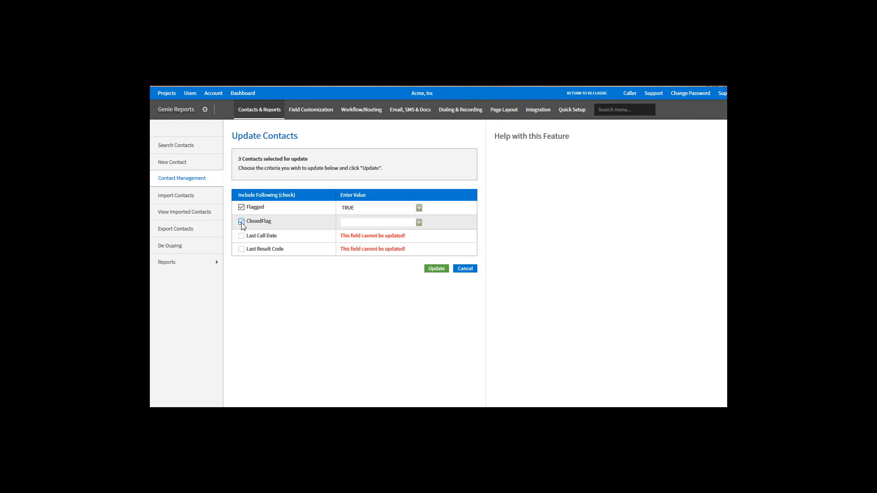
pyautogui.click(358, 224)
pyautogui.write('FALSE')
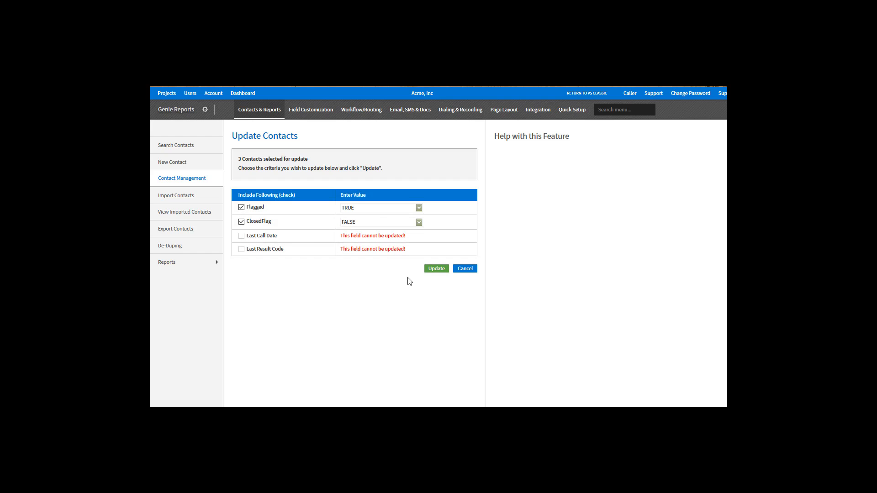
pyautogui.click(435, 270)
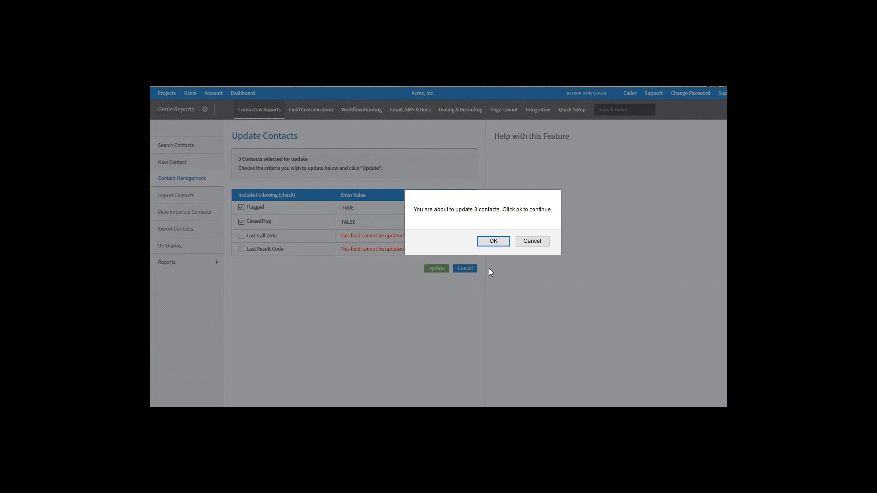
pyautogui.click(493, 241)
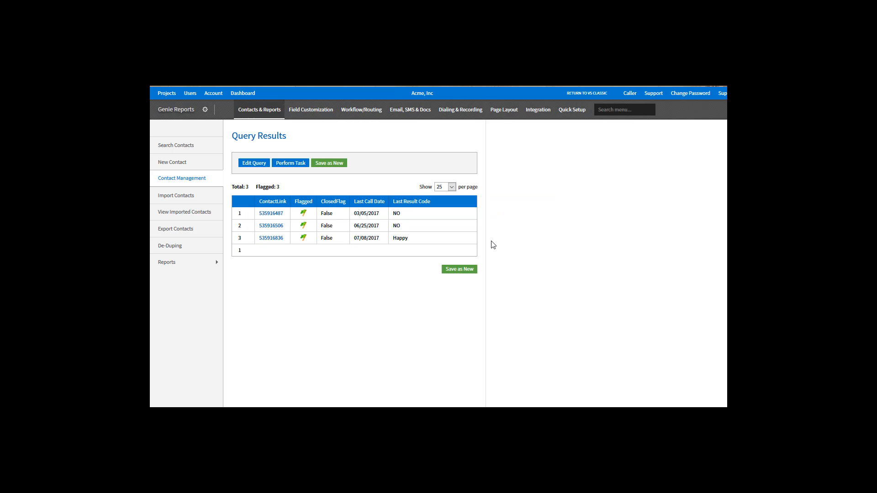